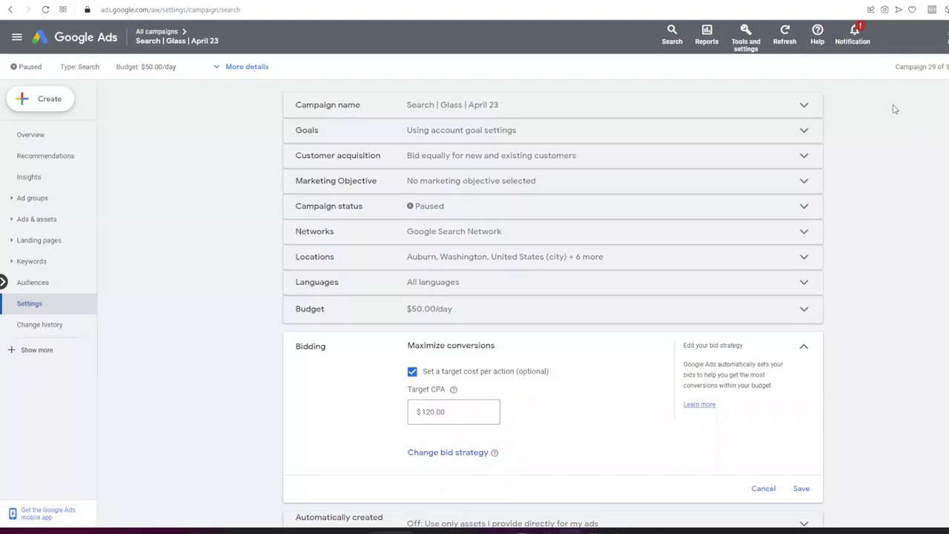
Step: Open the account-wide tools overview from the campaign's settings page
{"action": "left_click", "coordinate": [746, 40]}
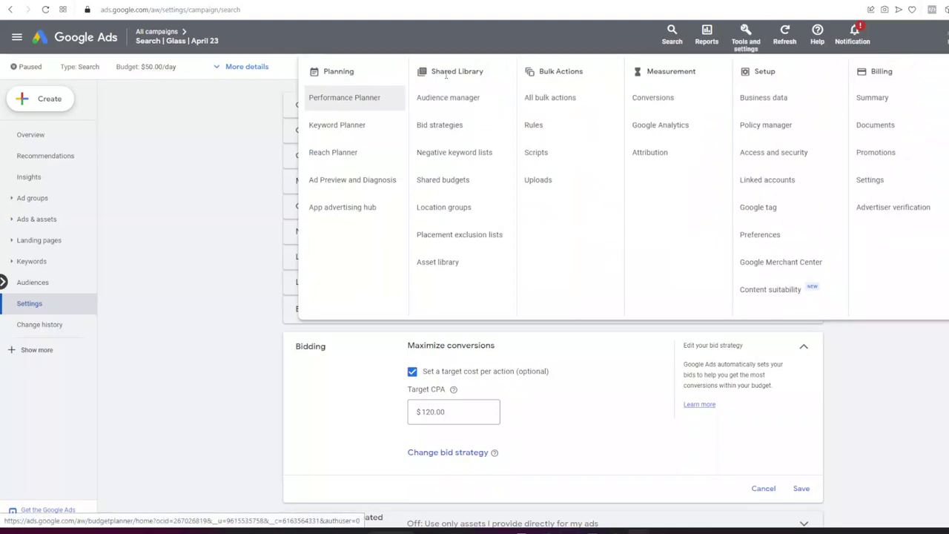
Step: Go to portfolio bid strategies and list strategy types for a new one
{"action": "left_click", "coordinate": [455, 138]}
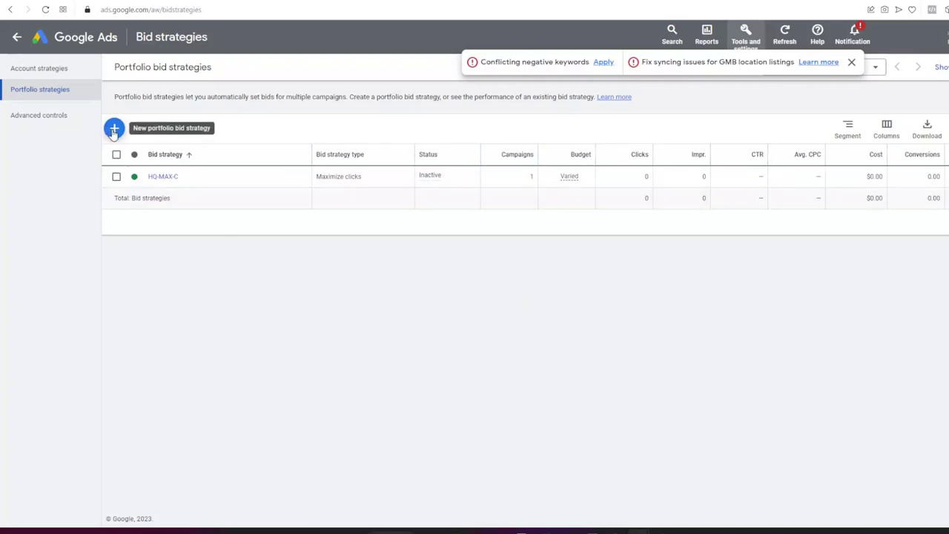
{"action": "left_click", "coordinate": [114, 130]}
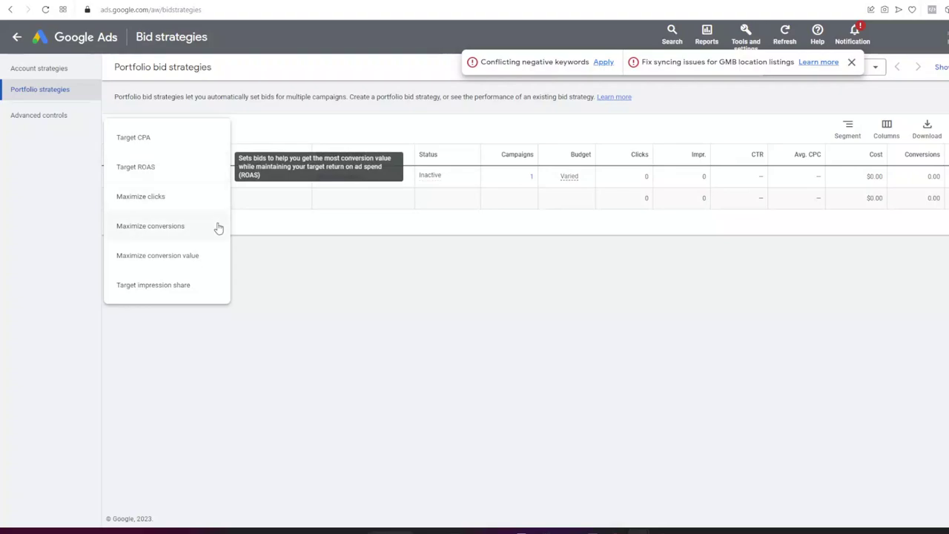
Step: Choose Target CPA as the strategy type and name it tCPA
{"action": "left_click", "coordinate": [190, 141]}
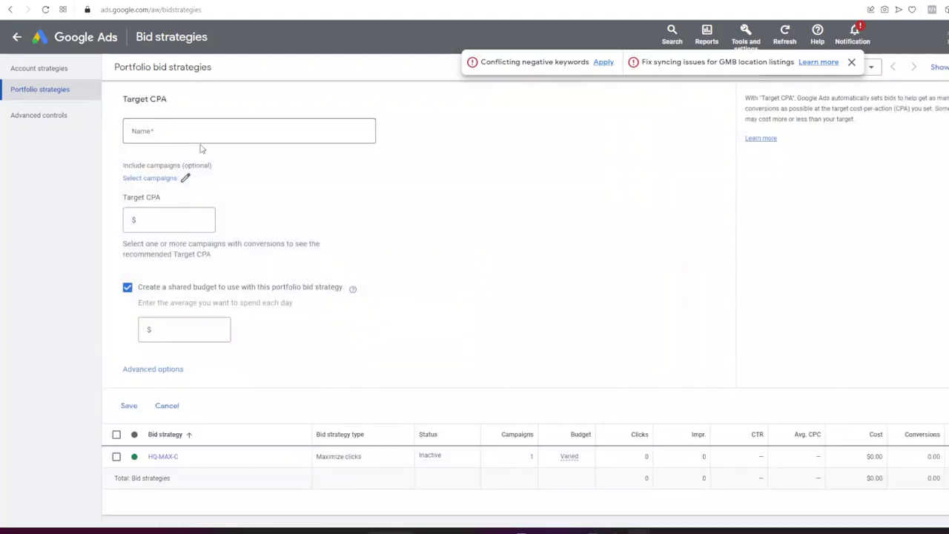
{"action": "left_click", "coordinate": [326, 130]}
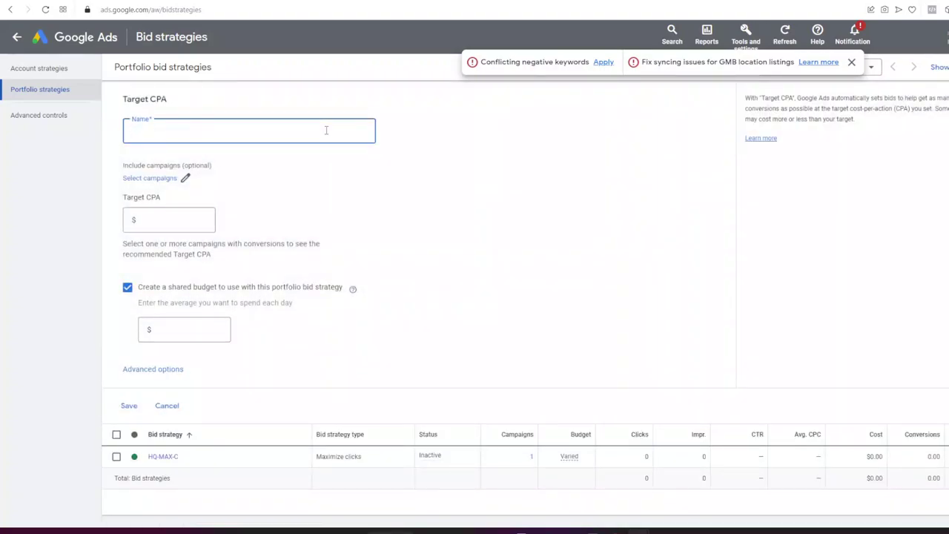
{"action": "type", "text": "tC"}
{"action": "type", "text": "PA"}
Step: Set the target CPA to $120.00 and enable a shared daily budget
{"action": "left_click", "coordinate": [170, 217]}
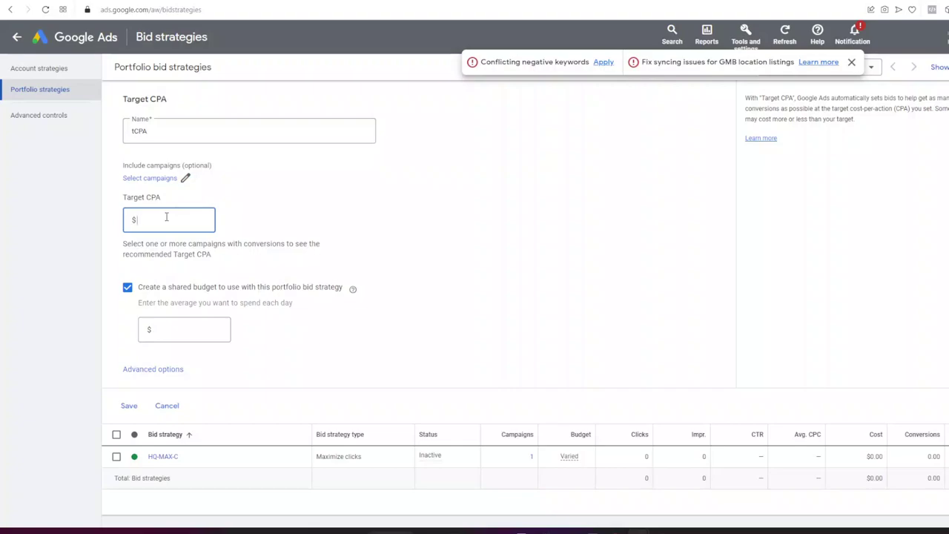
{"action": "type", "text": "$120"}
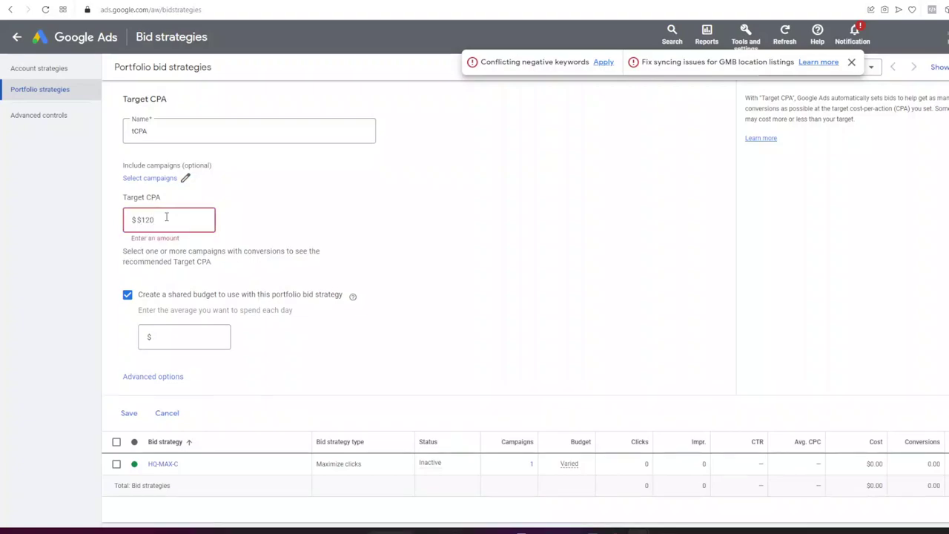
{"action": "left_click", "coordinate": [142, 219]}
{"action": "key", "text": "BackSpace"}
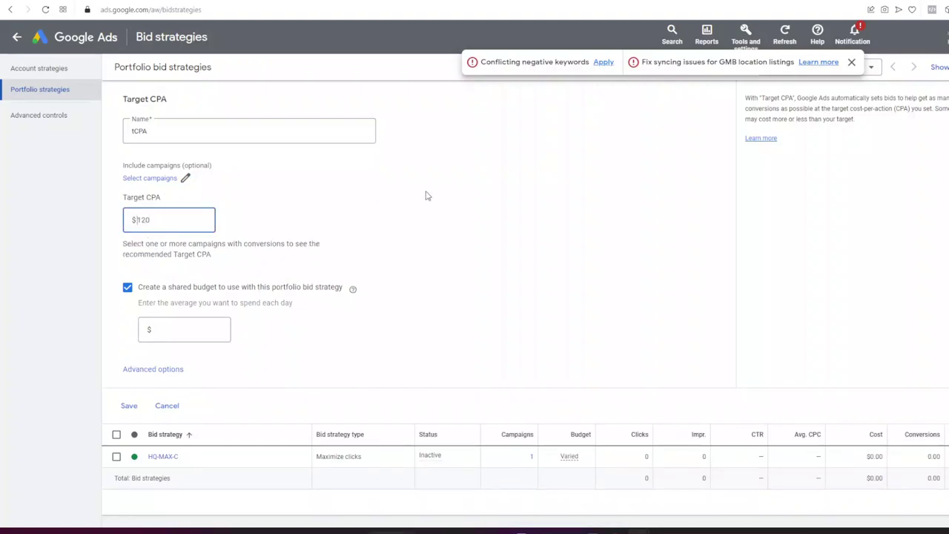
{"action": "left_click", "coordinate": [426, 193]}
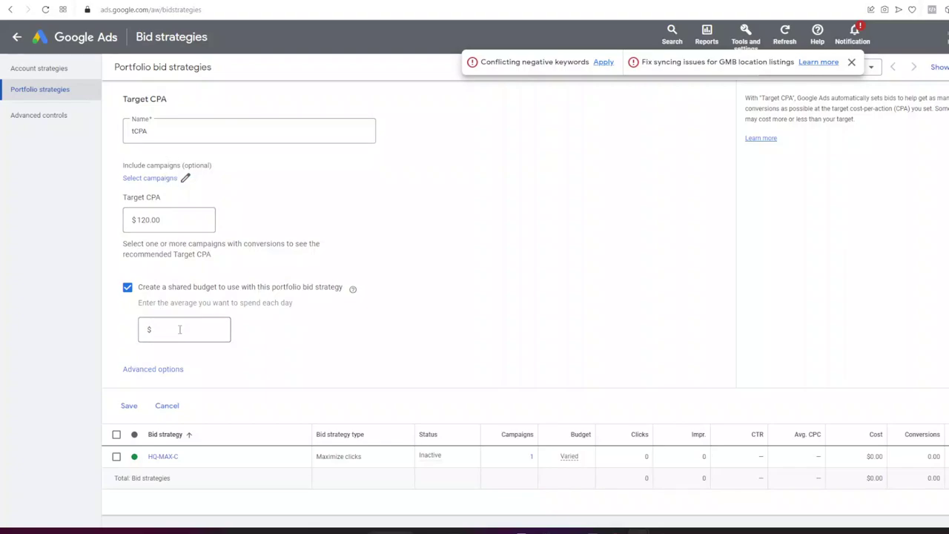
{"action": "left_click", "coordinate": [178, 328]}
Step: Untick the shared budget and set a $12.00 maximum bid limit in Advanced options
{"action": "left_click", "coordinate": [128, 289]}
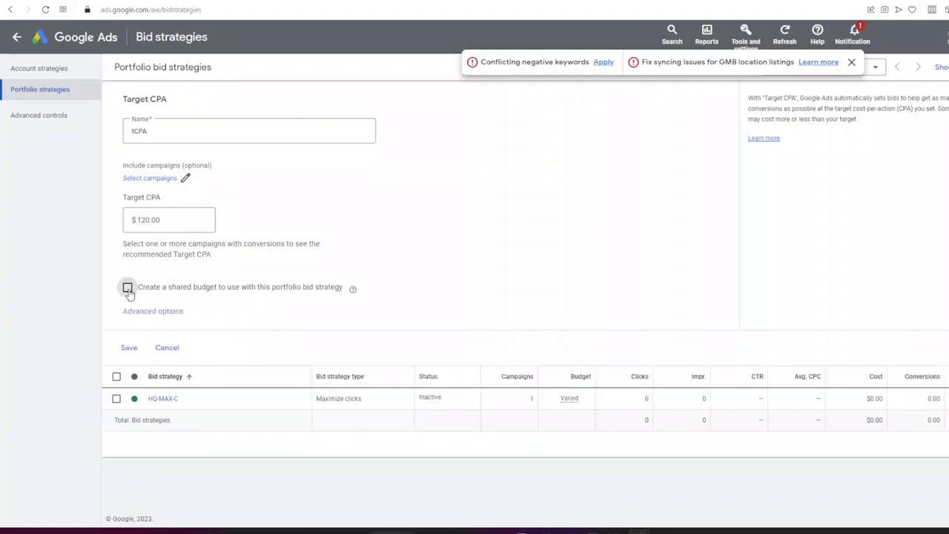
{"action": "left_click", "coordinate": [162, 317]}
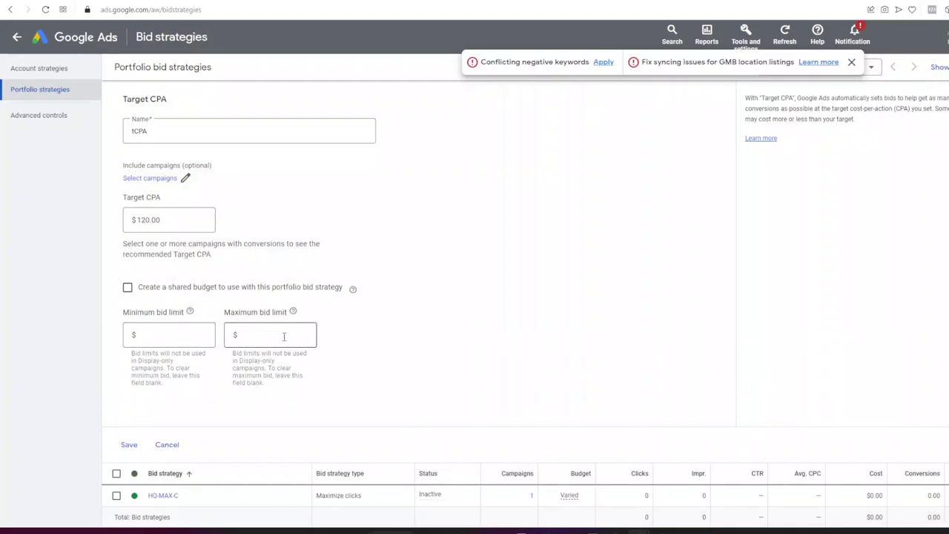
{"action": "left_click", "coordinate": [284, 337]}
{"action": "type", "text": "$12"}
{"action": "left_click", "coordinate": [244, 334]}
{"action": "key", "text": "BackSpace"}
{"action": "left_click", "coordinate": [356, 321]}
Step: Assign the Search | Glass | April 23 campaign to tCPA and save the strategy
{"action": "left_click", "coordinate": [168, 178]}
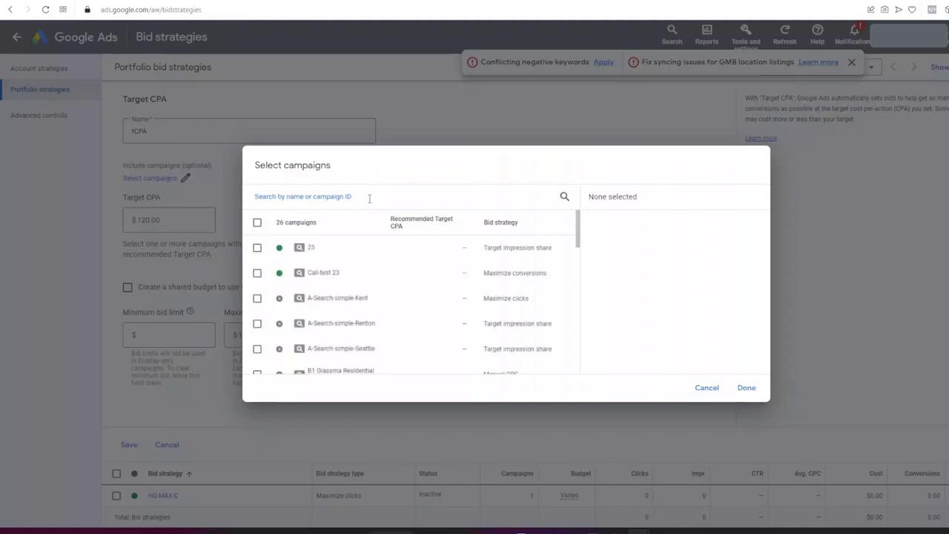
{"action": "scroll", "coordinate": [398, 315], "scroll_direction": "down", "scroll_amount": 7}
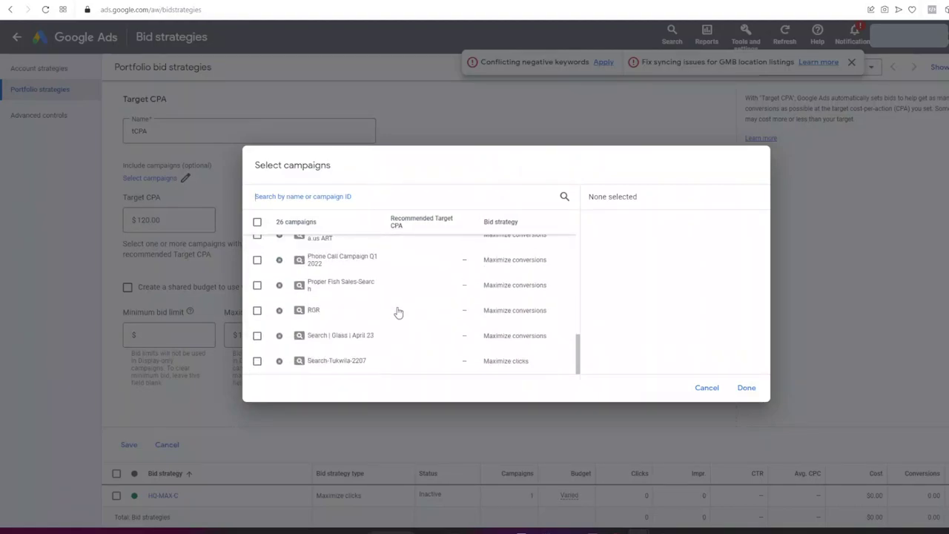
{"action": "left_click", "coordinate": [340, 337]}
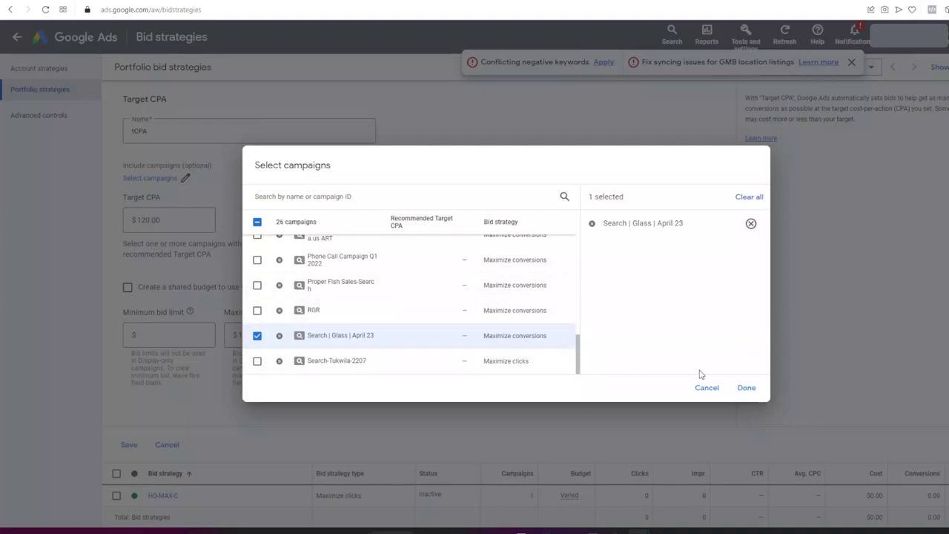
{"action": "left_click", "coordinate": [746, 387]}
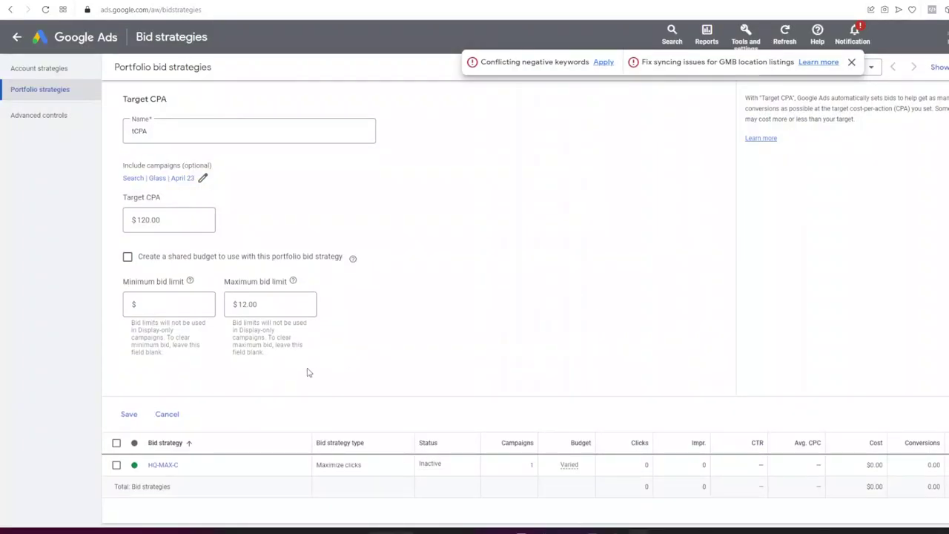
{"action": "left_click", "coordinate": [132, 416]}
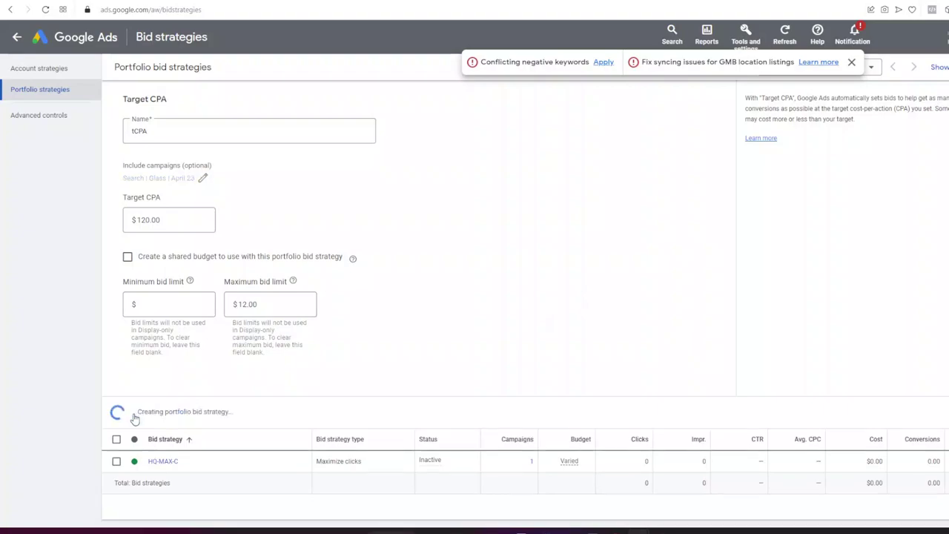